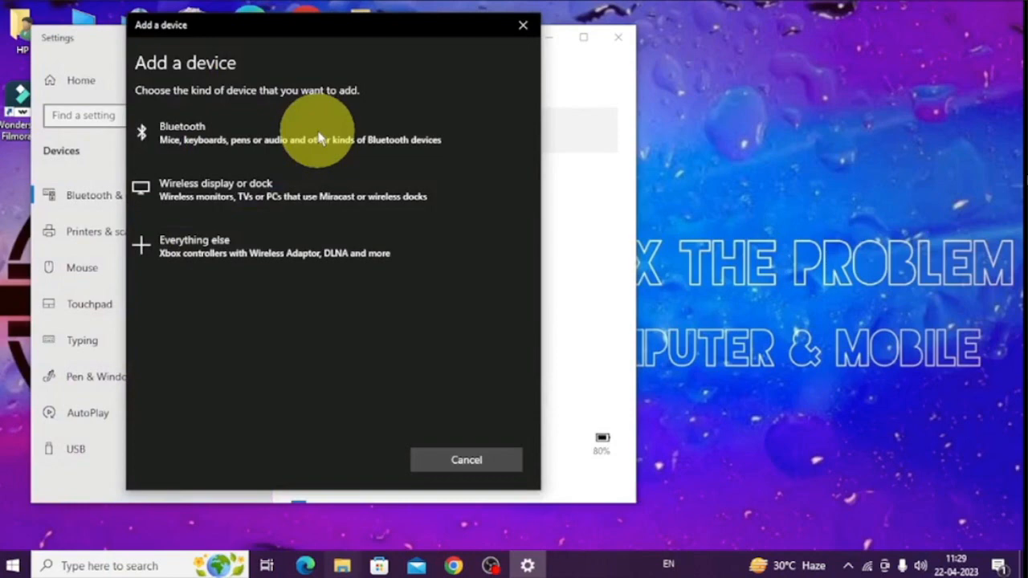
# Pair the OPPO Enco M32 audio device with the computer as a Bluetooth device
pyautogui.click(250, 138)
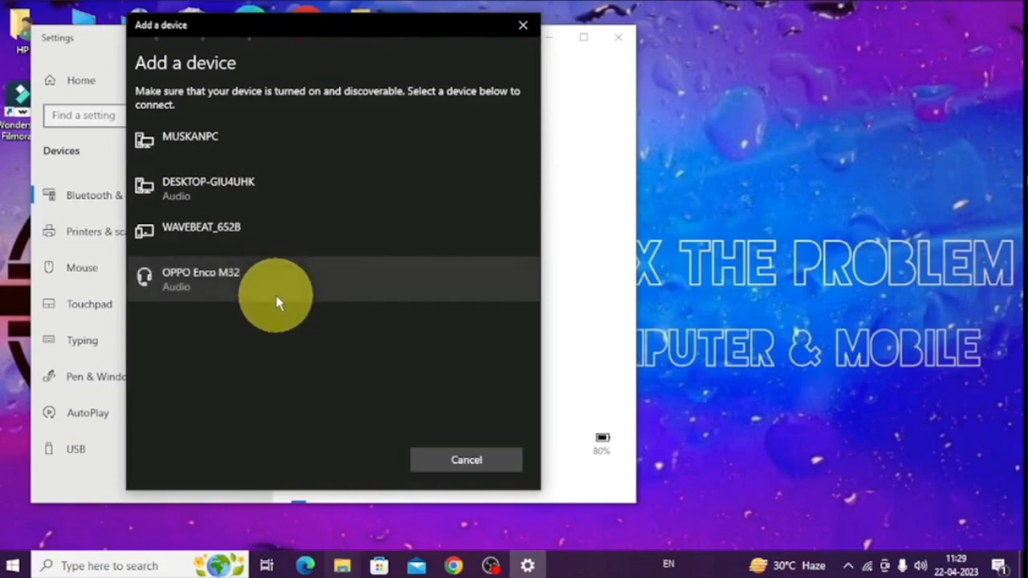
pyautogui.click(259, 295)
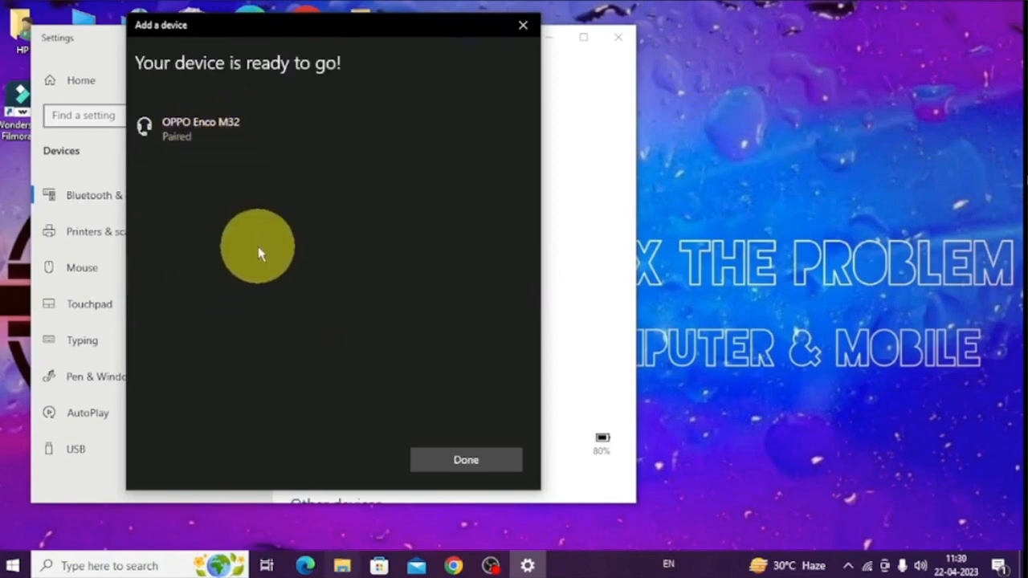
pyautogui.click(452, 459)
# Check the OPPO Enco M32 entry among the other Bluetooth devices, and minimize Settings
pyautogui.scroll(-5, 390, 378)
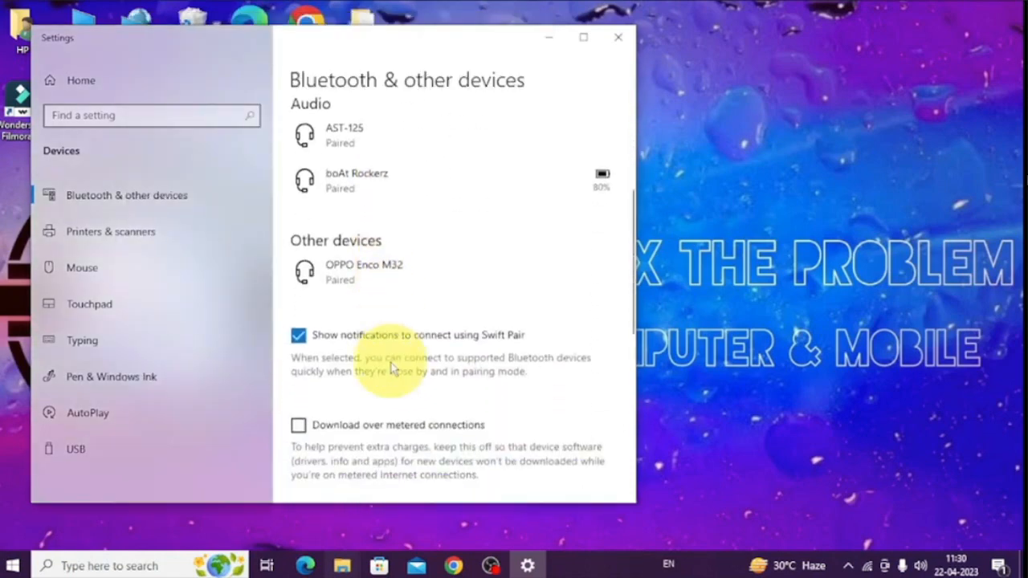
pyautogui.click(379, 269)
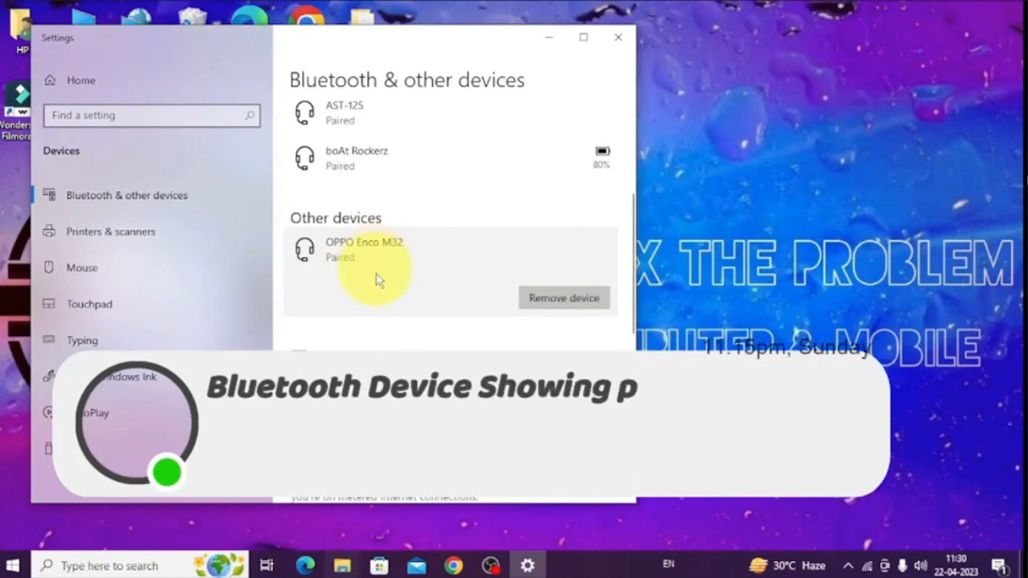
pyautogui.click(547, 38)
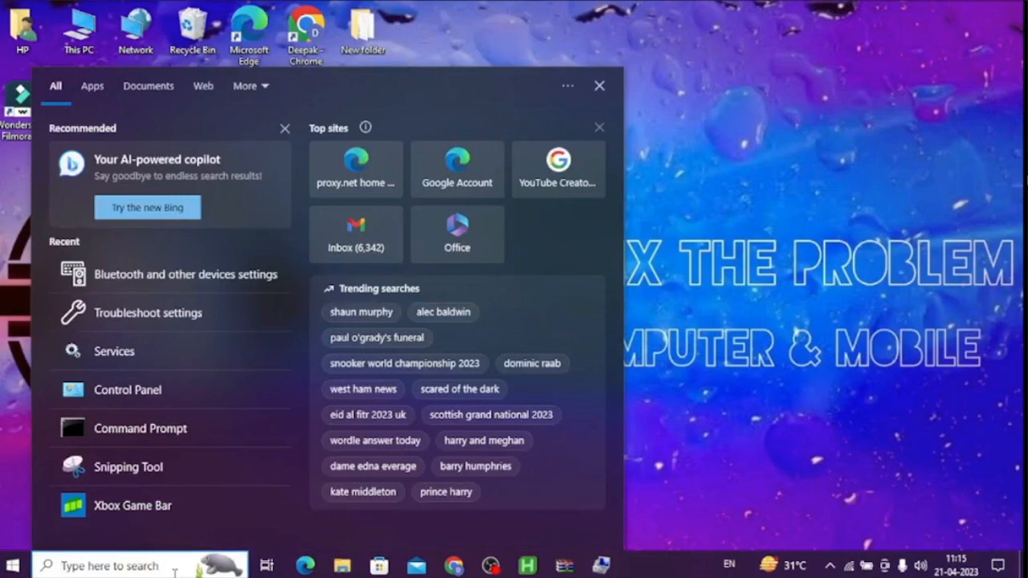
# Search Windows for the Troubleshoot settings and open their list of additional troubleshooters
pyautogui.click(174, 572)
pyautogui.write('t')
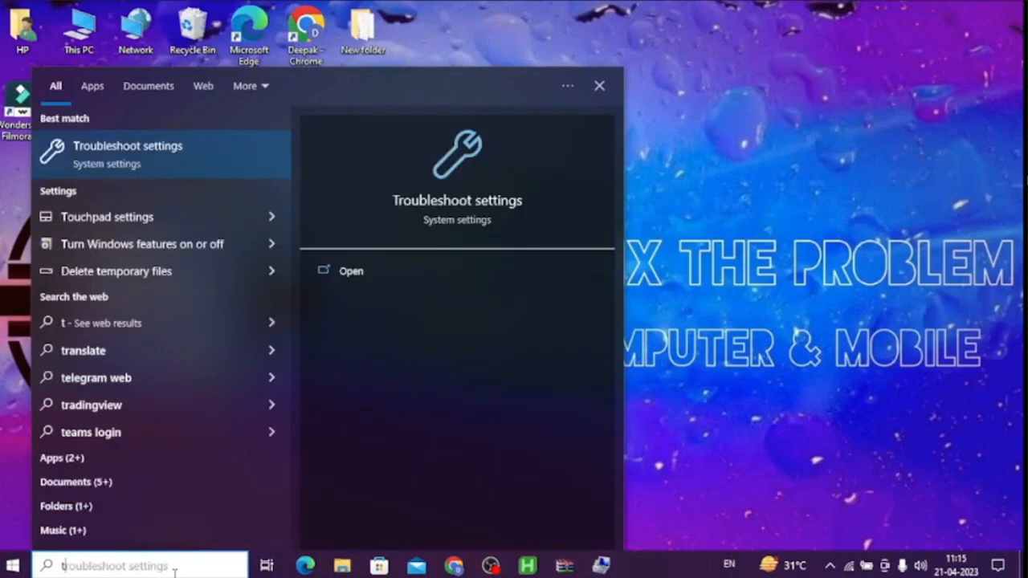
pyautogui.write('r')
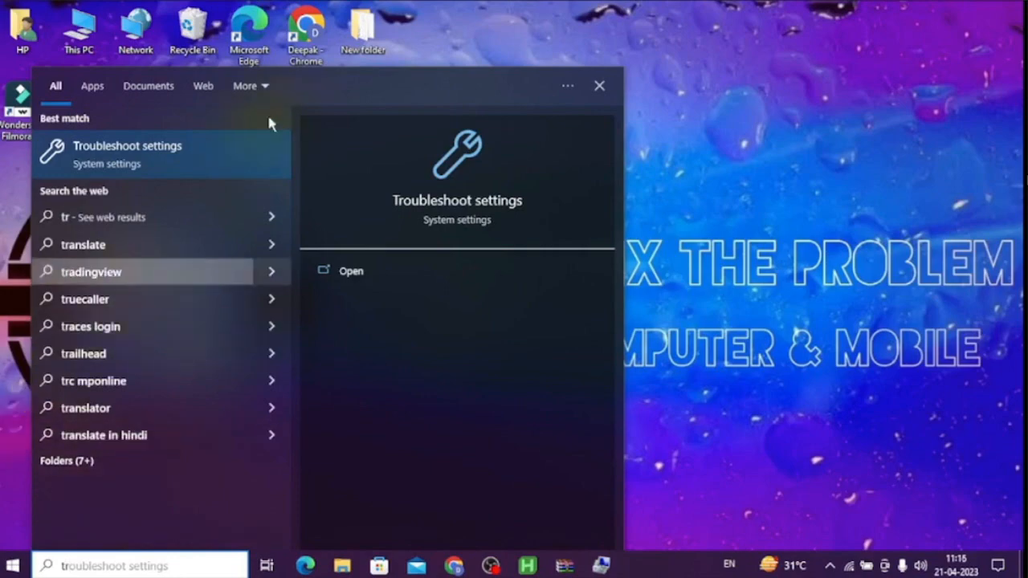
pyautogui.click(184, 148)
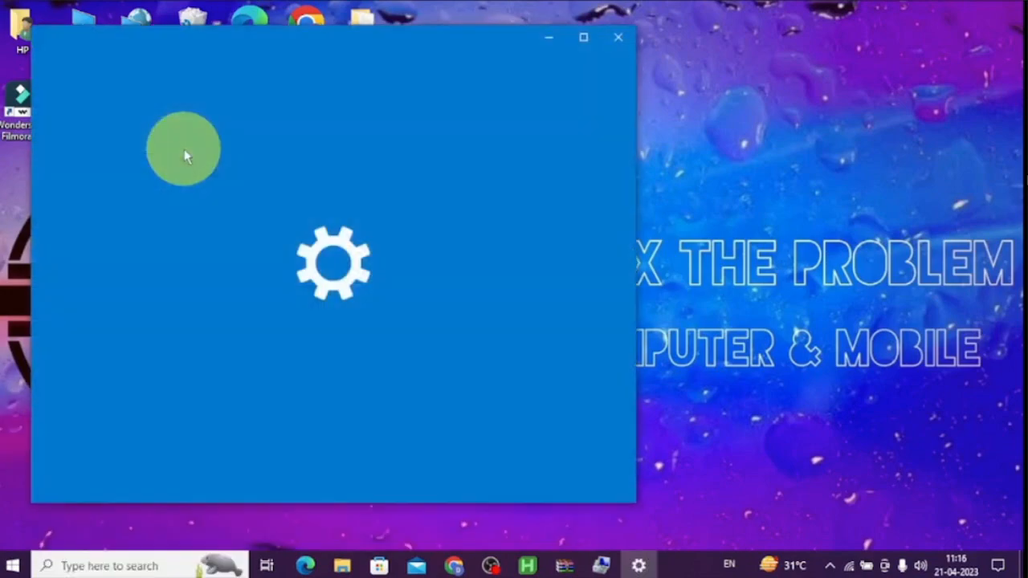
pyautogui.scroll(-2, 346, 337)
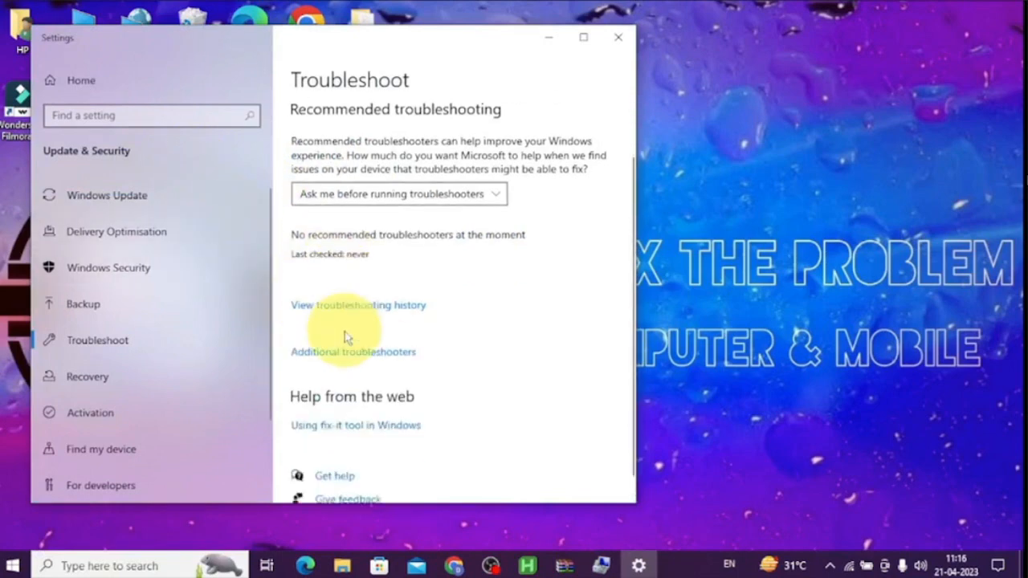
pyautogui.scroll(-1, 346, 338)
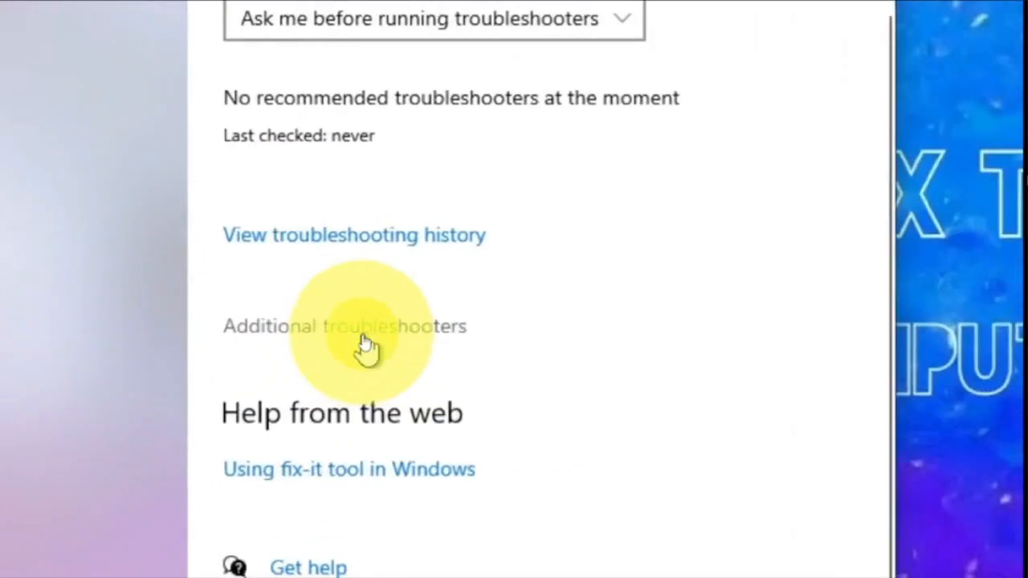
pyautogui.click(354, 337)
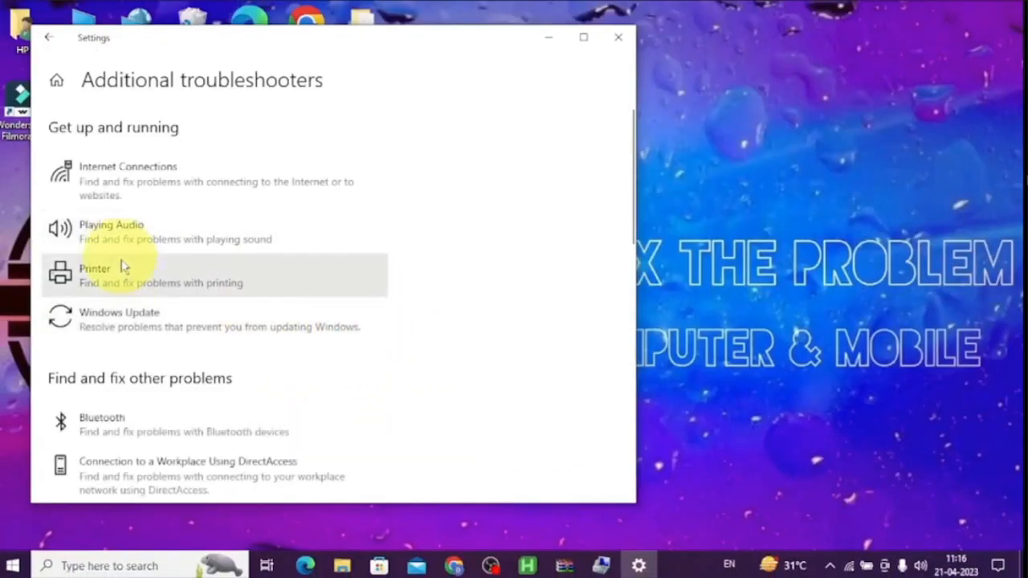
# Run the Bluetooth troubleshooter to completion, and close both it and Settings
pyautogui.scroll(-3, 142, 337)
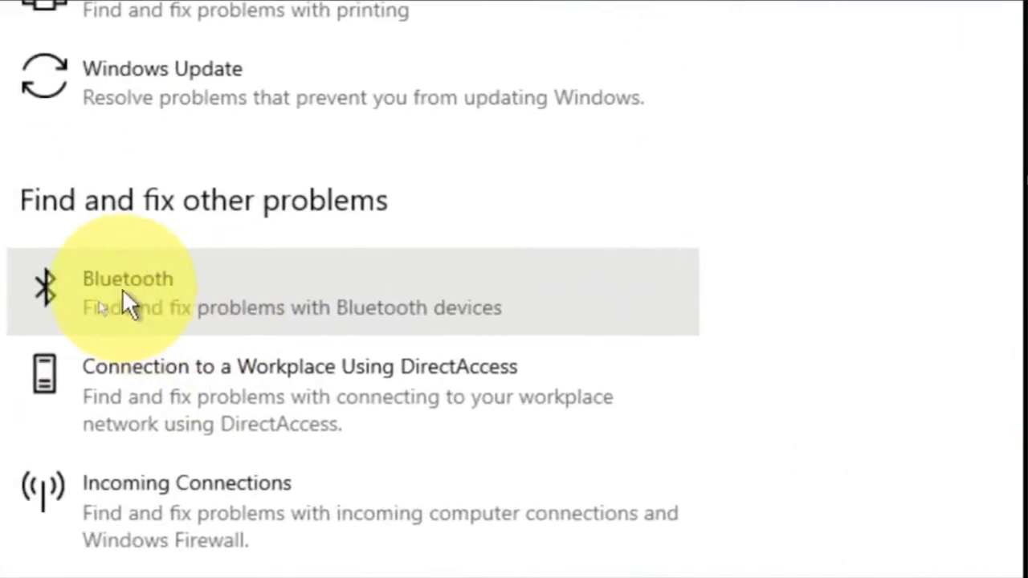
pyautogui.click(102, 306)
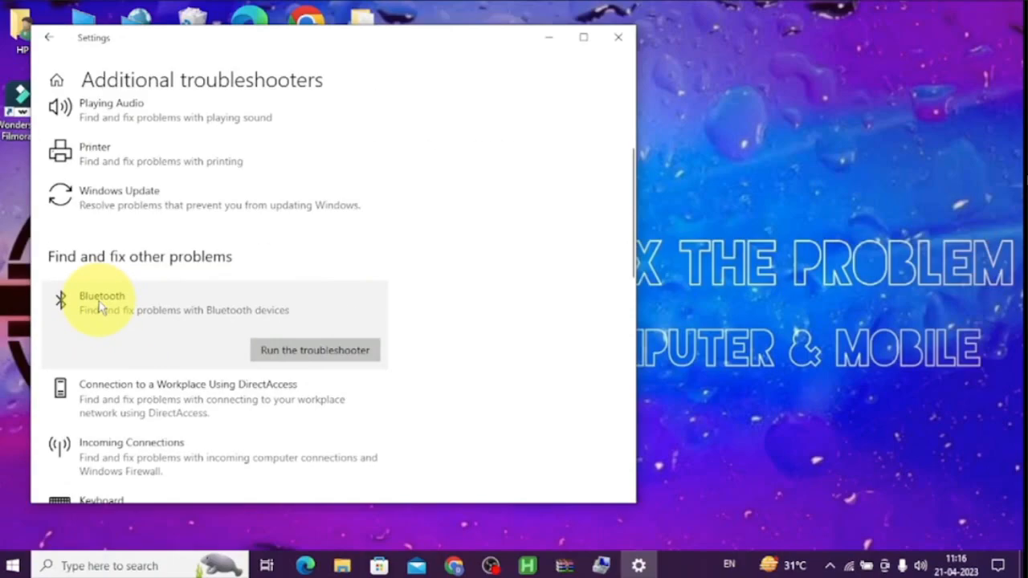
pyautogui.click(268, 354)
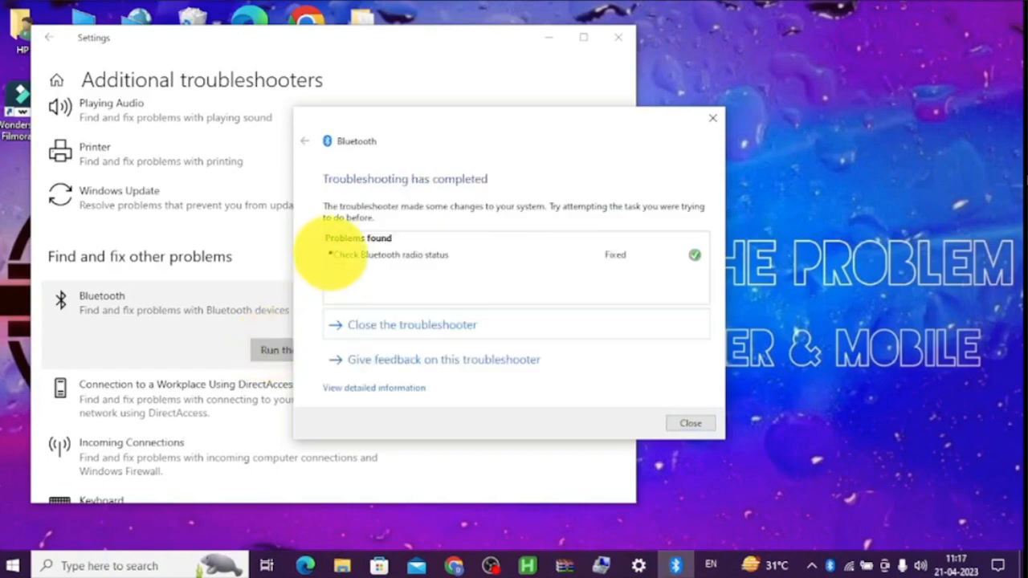
pyautogui.moveTo(328, 248); pyautogui.dragTo(718, 271)
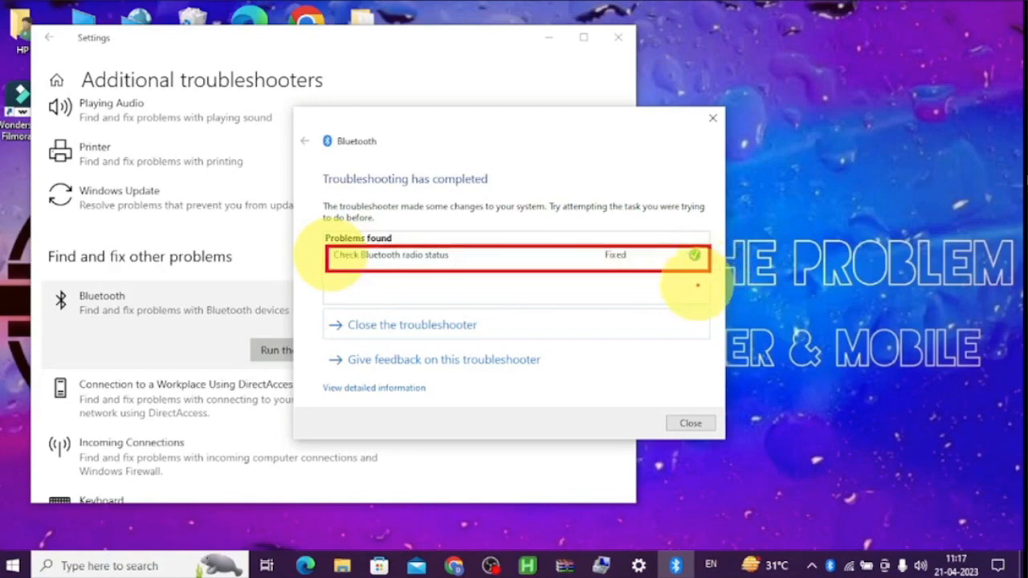
pyautogui.press('e')
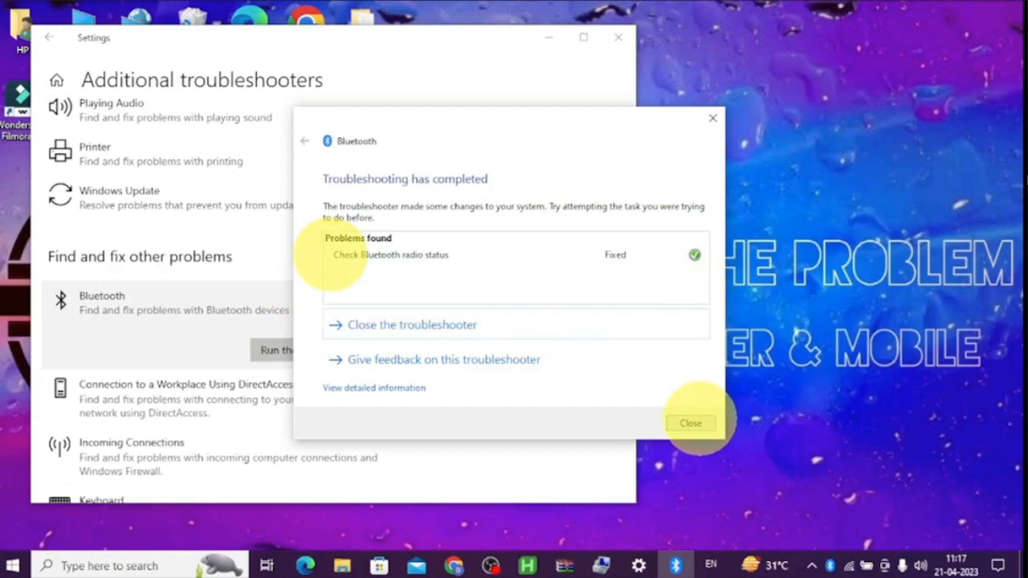
pyautogui.click(691, 423)
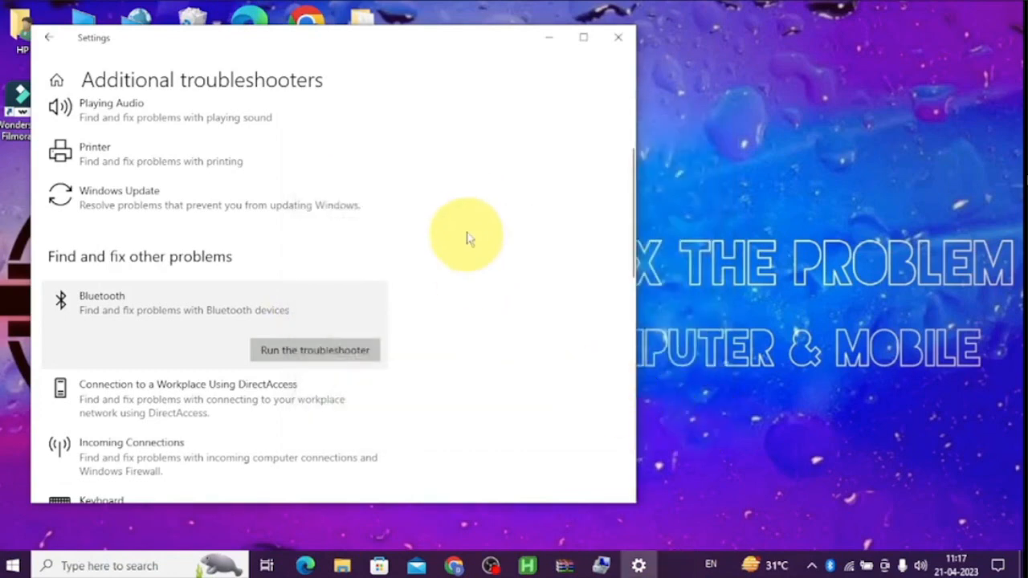
pyautogui.click(617, 37)
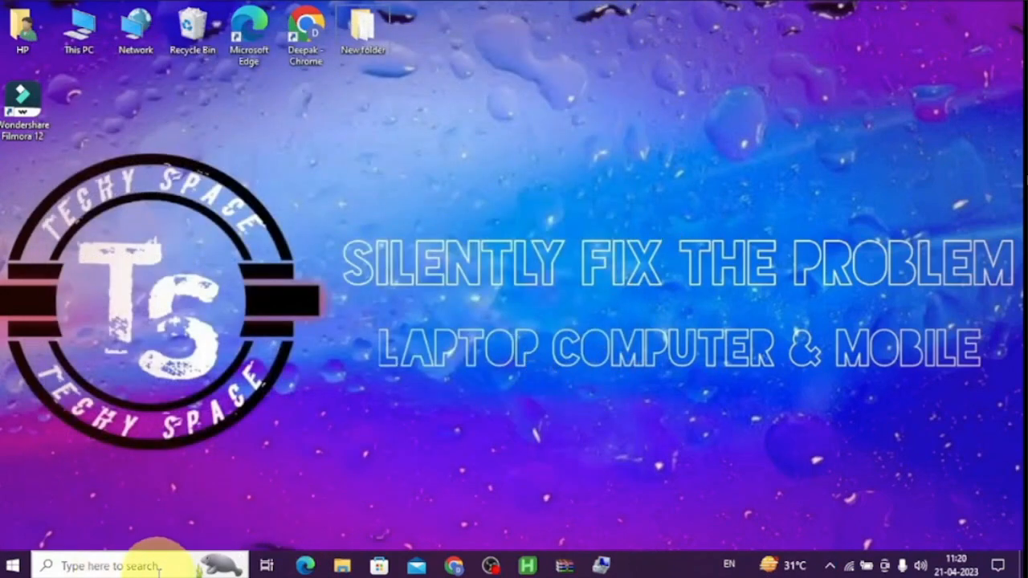
# Search Windows for the Services app and open it in a maximized window
pyautogui.click(158, 567)
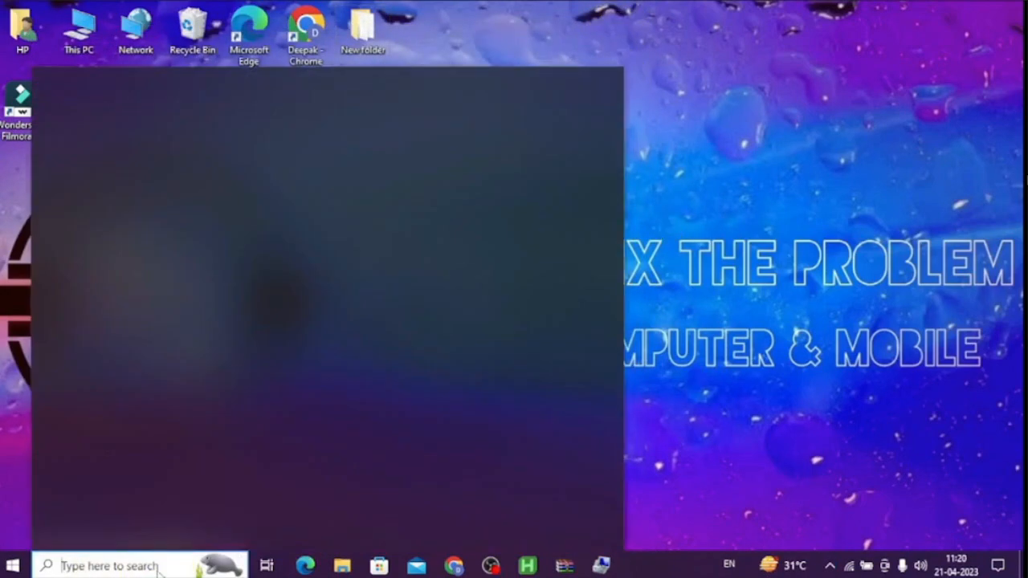
pyautogui.write('se')
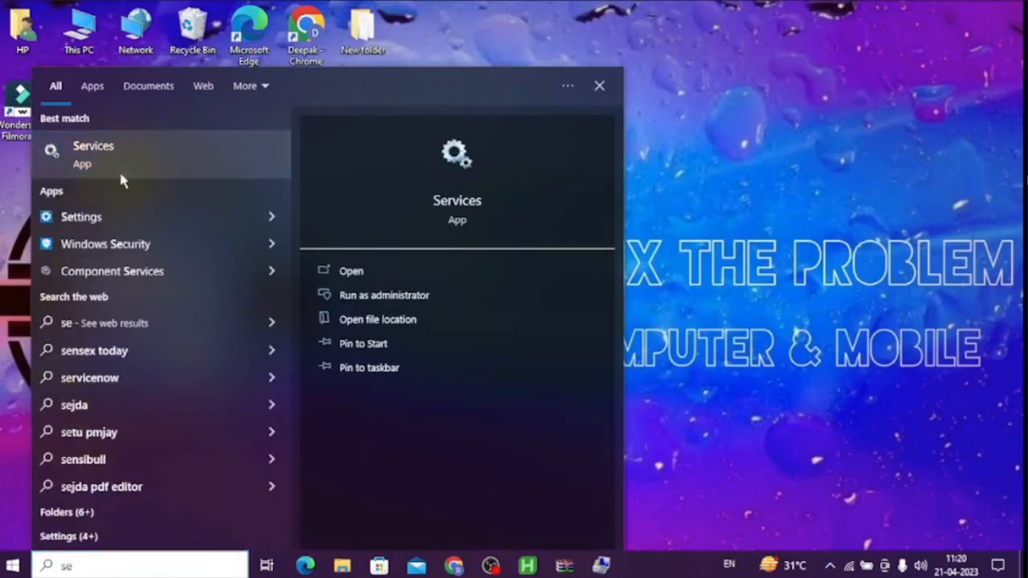
pyautogui.click(118, 170)
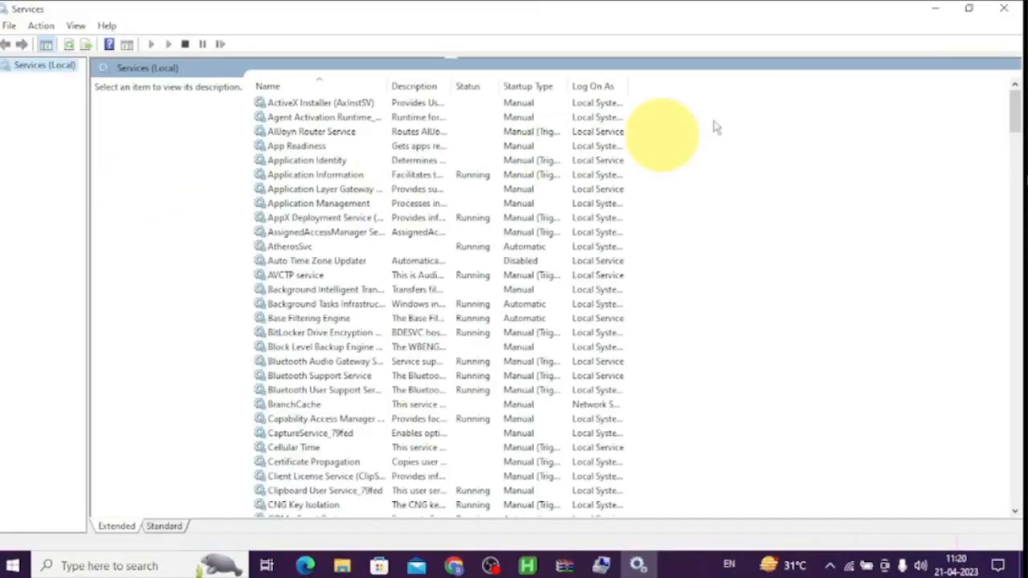
pyautogui.click(979, 12)
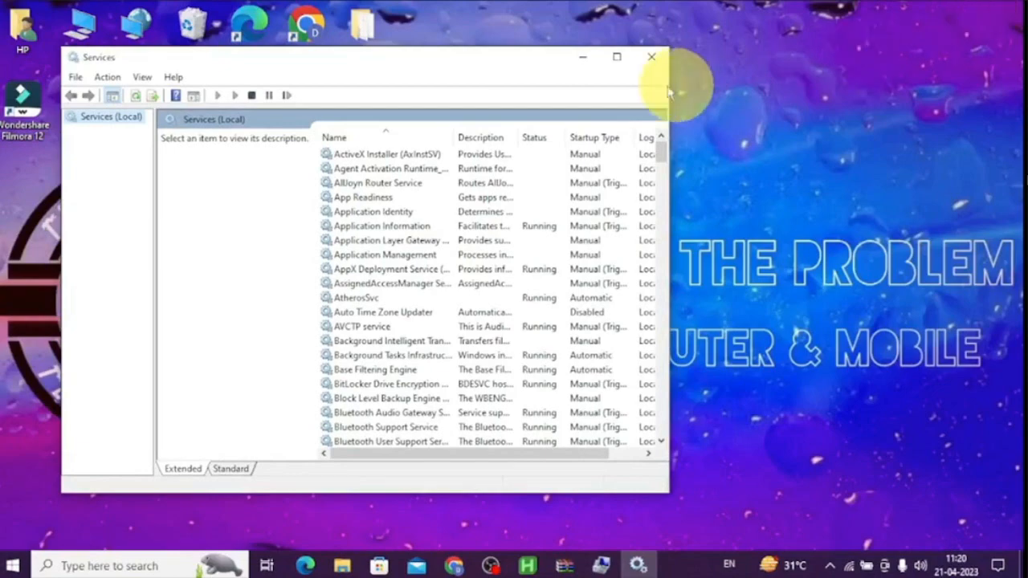
pyautogui.click(617, 57)
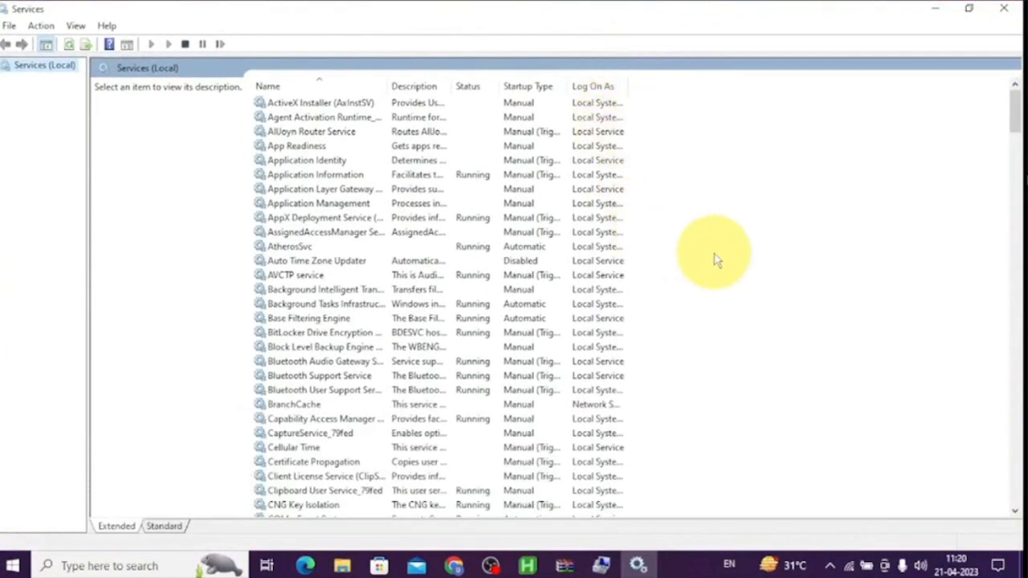
# Open the properties of the Bluetooth Support Service and set its startup type to Automatic
pyautogui.press('b')
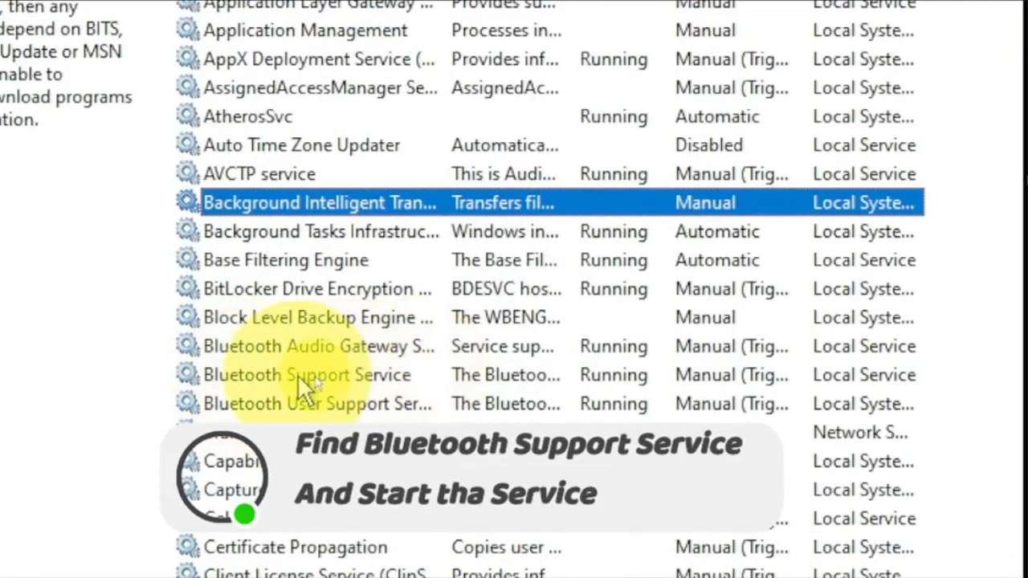
pyautogui.click(298, 375)
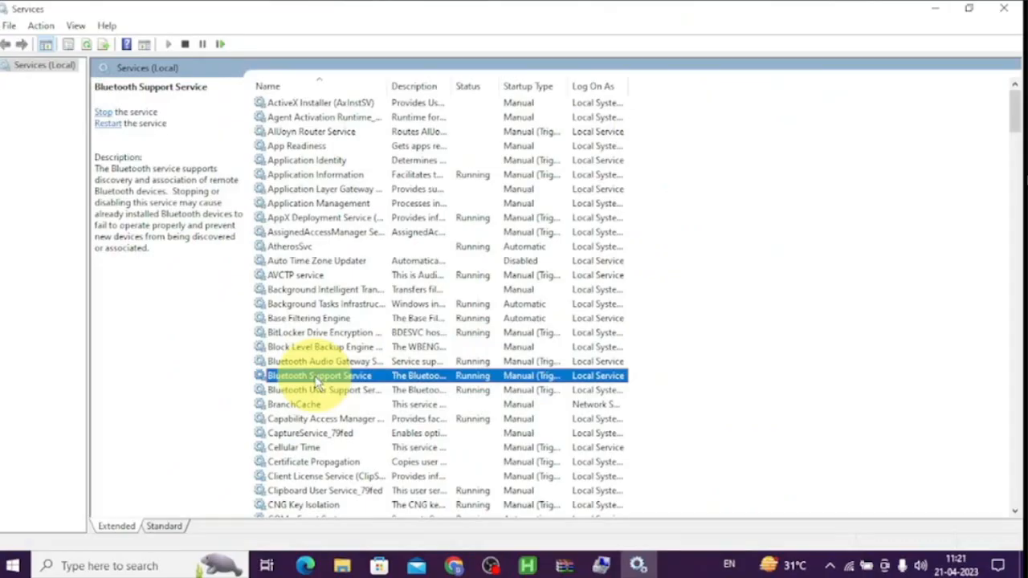
pyautogui.rightClick(317, 379)
pyautogui.click(353, 345)
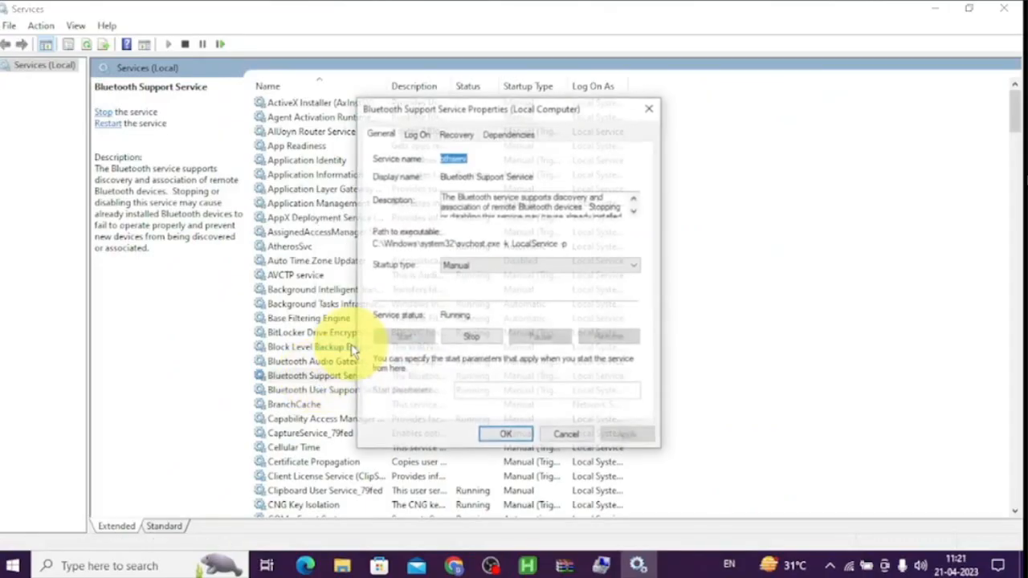
pyautogui.click(456, 266)
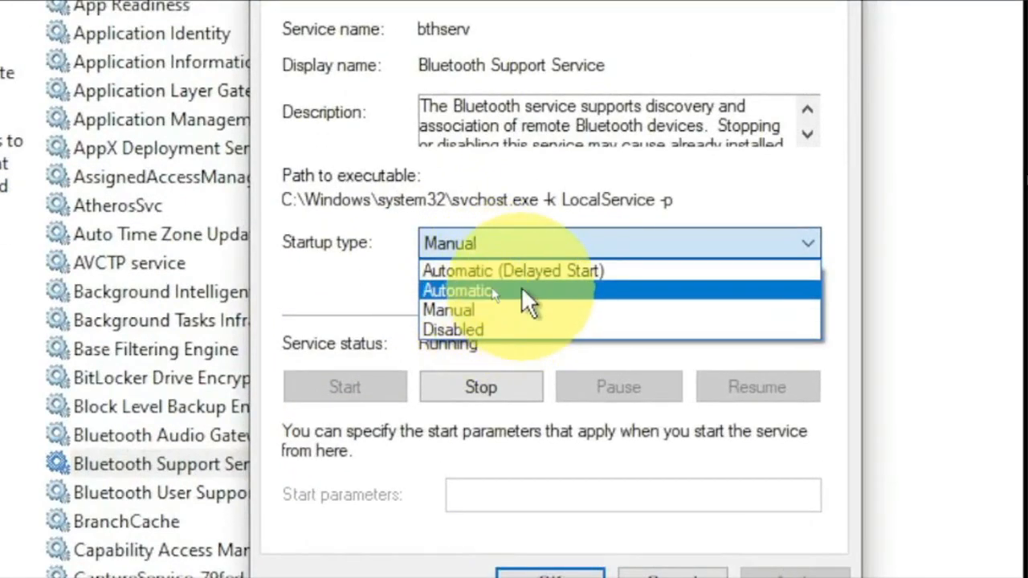
pyautogui.click(522, 290)
# Stop and restart the Bluetooth Support Service, apply the changes, and close the service properties, Services and Settings windows
pyautogui.click(468, 393)
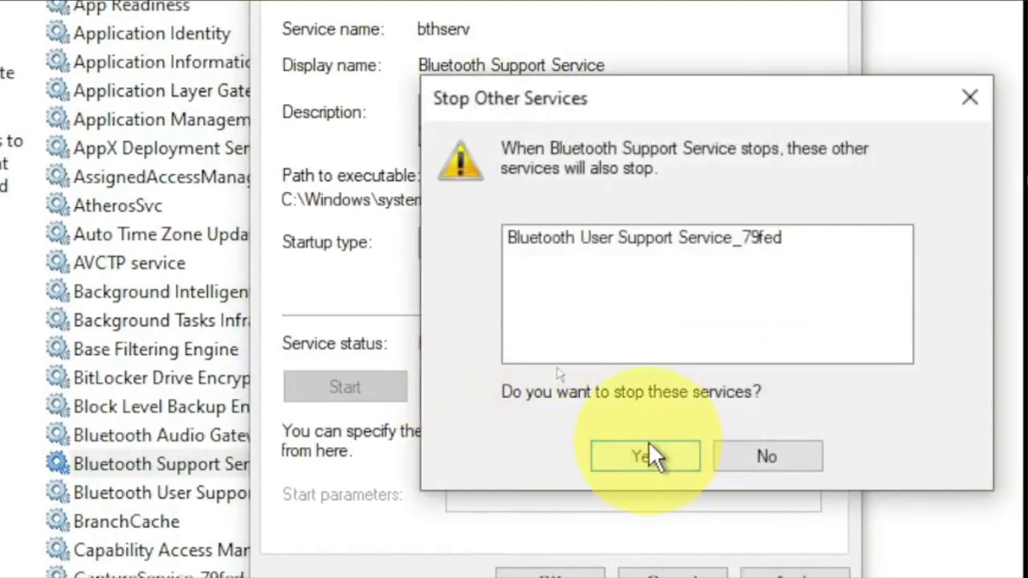
pyautogui.click(649, 450)
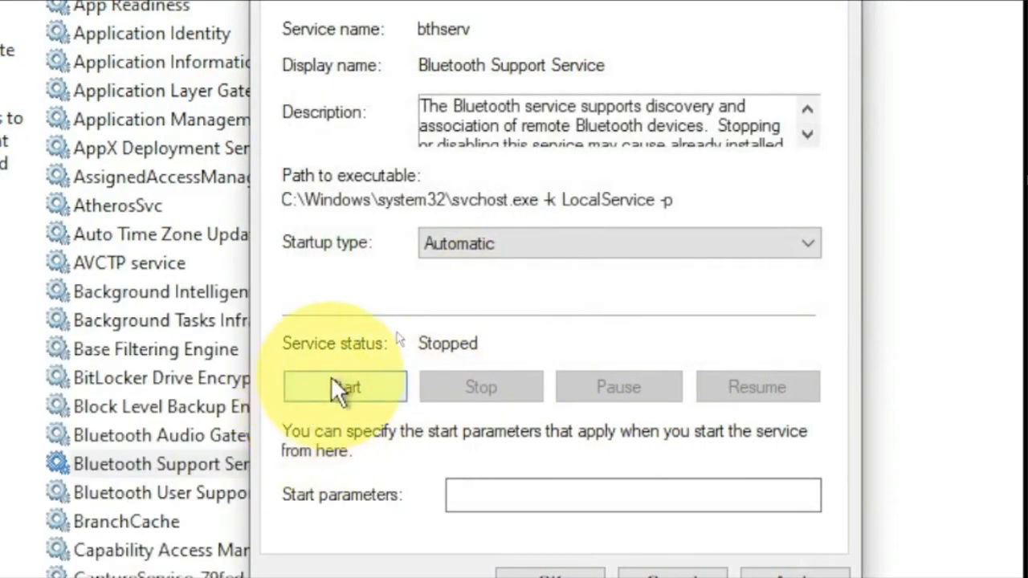
pyautogui.click(340, 379)
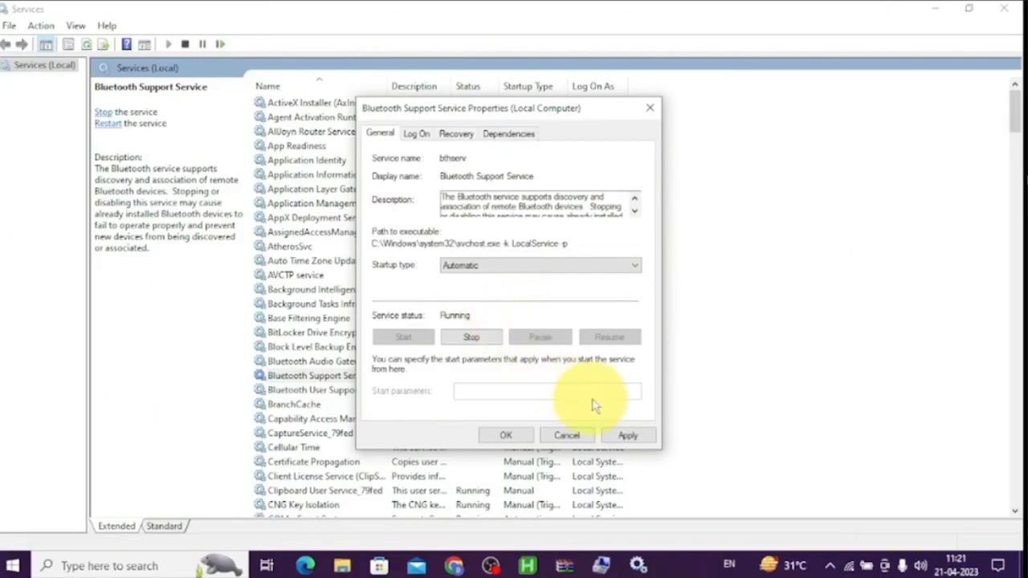
pyautogui.click(624, 435)
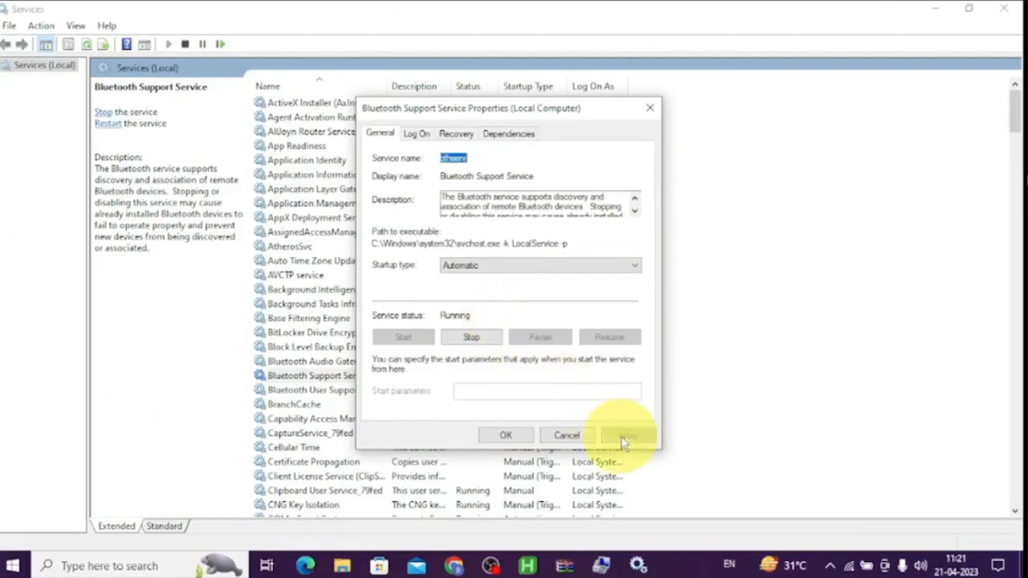
pyautogui.click(509, 436)
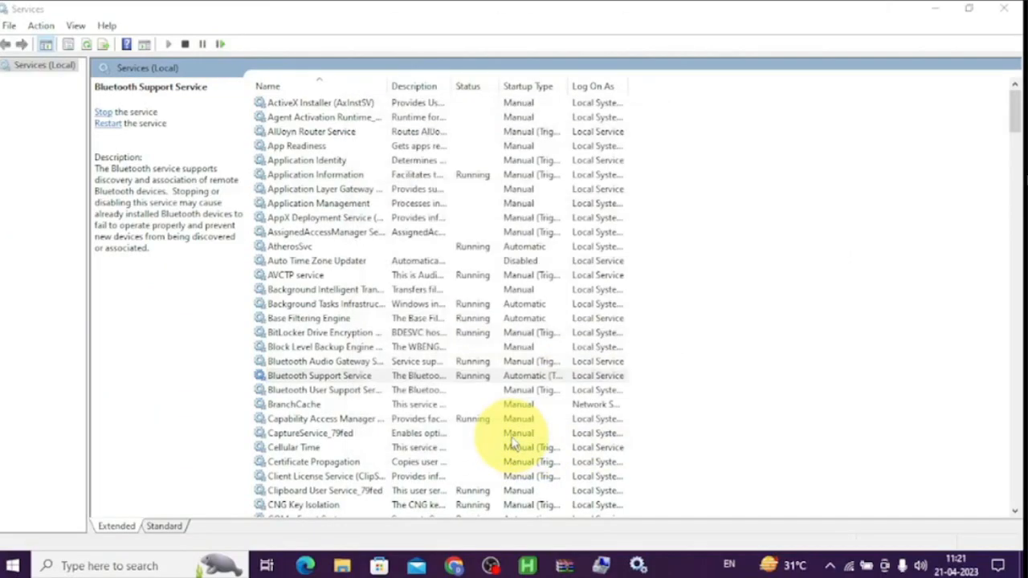
pyautogui.click(1010, 10)
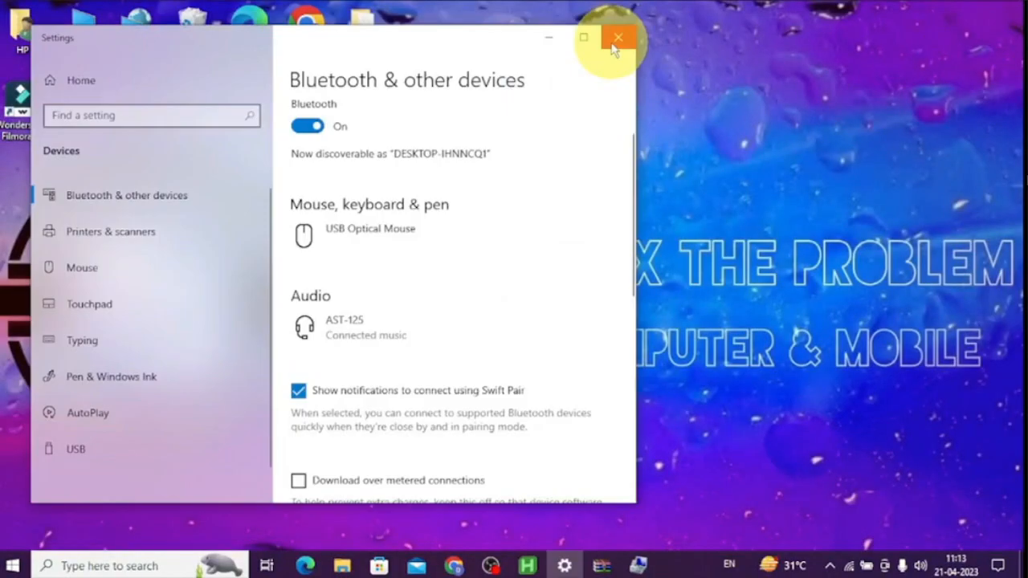
pyautogui.click(608, 39)
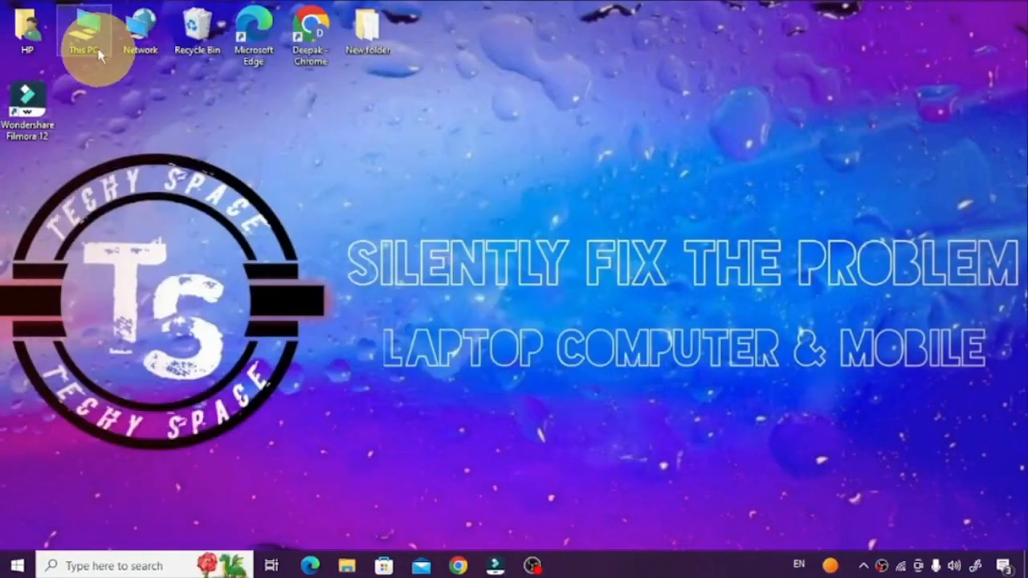
# Open Computer Management for This PC and expand the Bluetooth category in Device Manager
pyautogui.rightClick(95, 43)
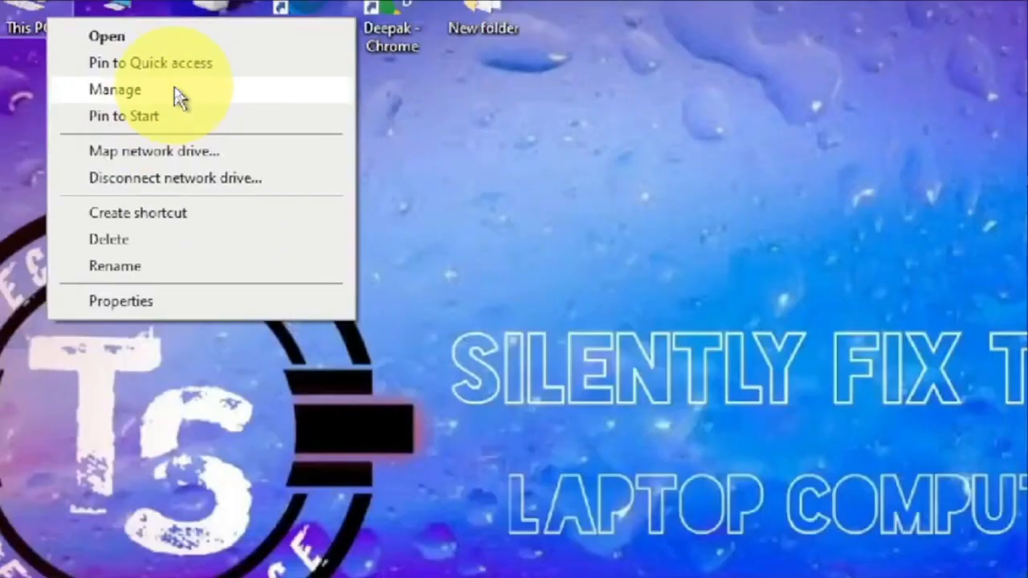
pyautogui.click(180, 97)
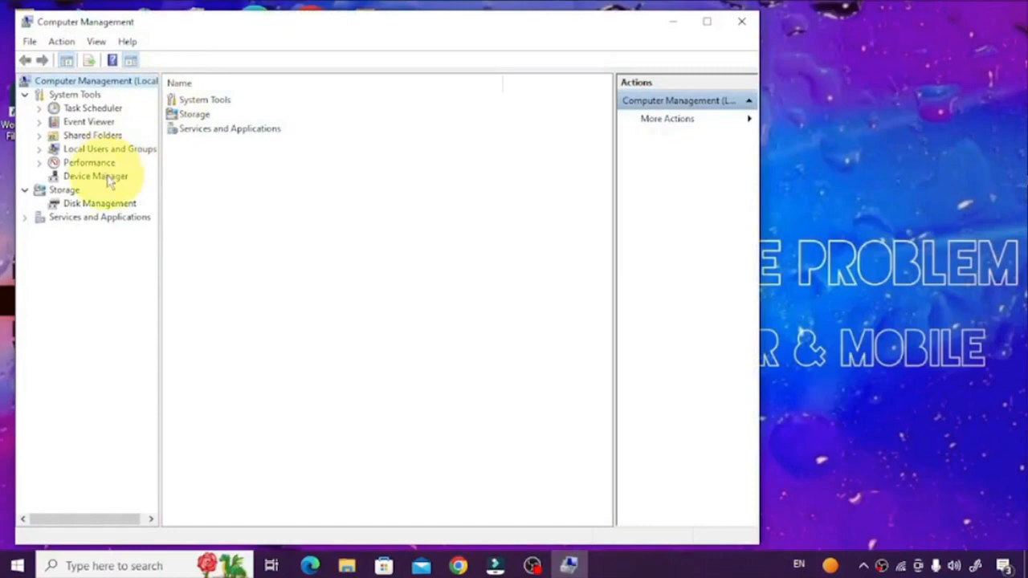
pyautogui.click(107, 176)
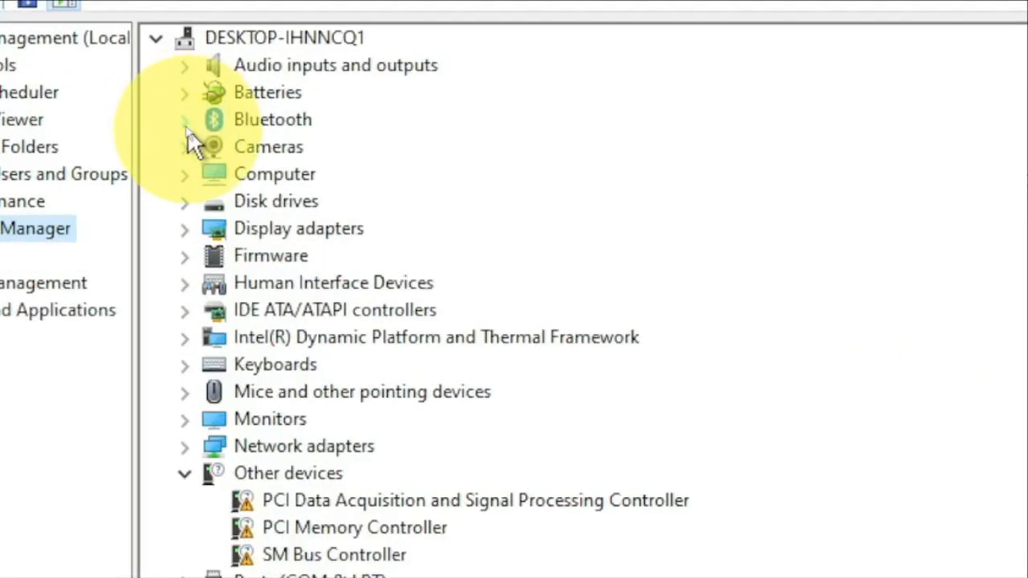
pyautogui.click(185, 122)
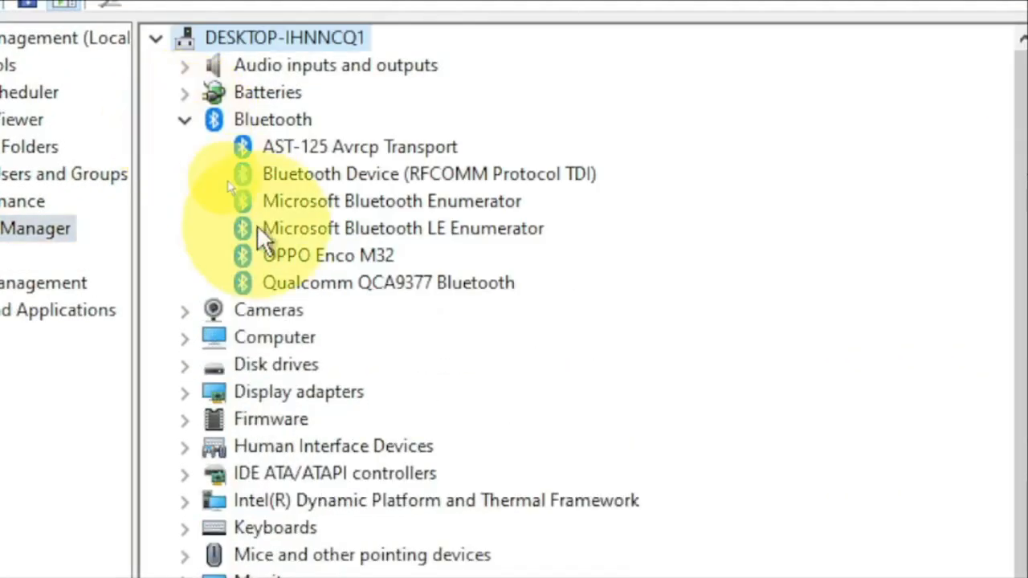
# Search automatically for an updated driver for the OPPO Enco M32 Bluetooth device, and close the driver wizard
pyautogui.rightClick(362, 255)
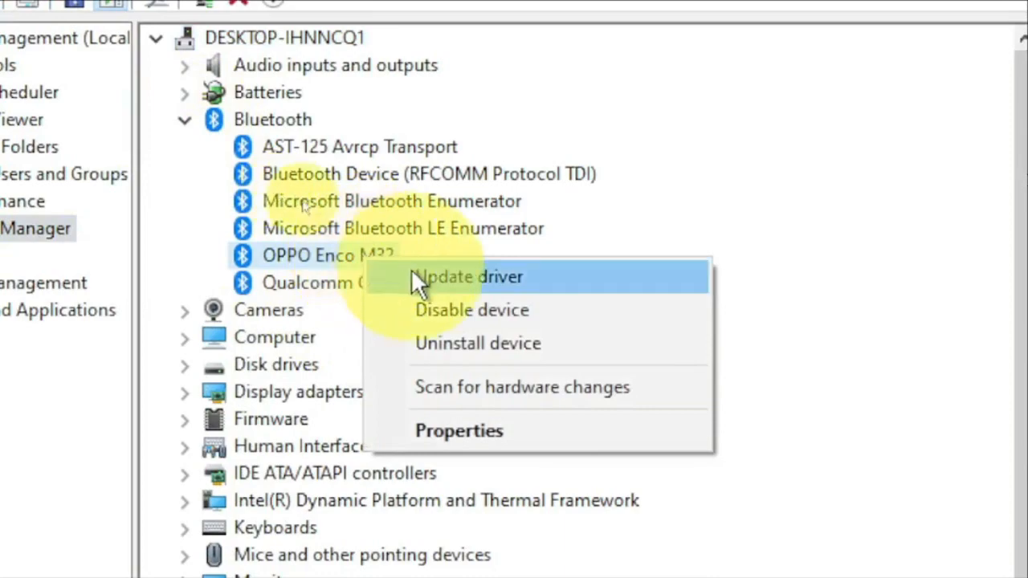
pyautogui.click(491, 279)
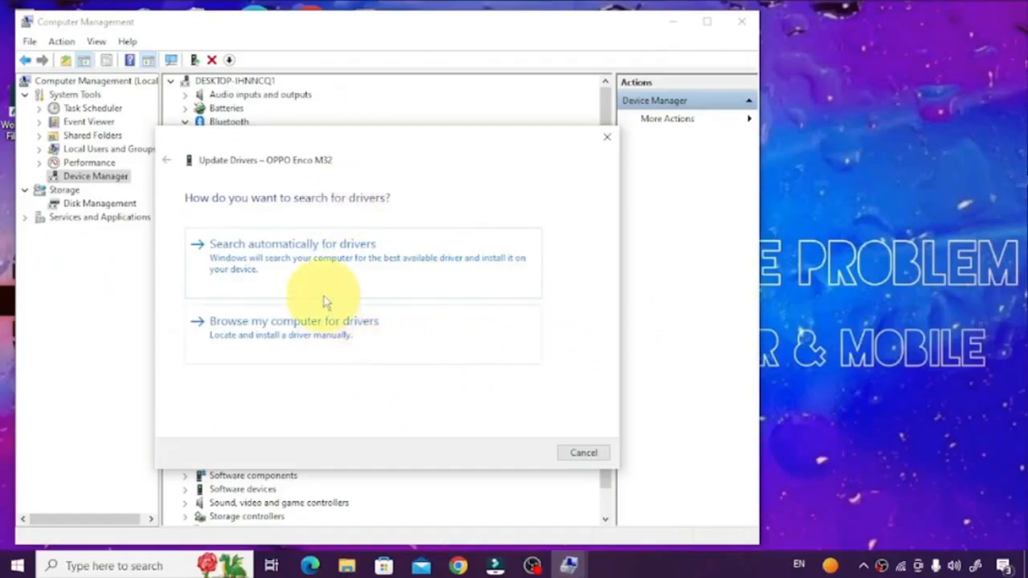
pyautogui.click(332, 276)
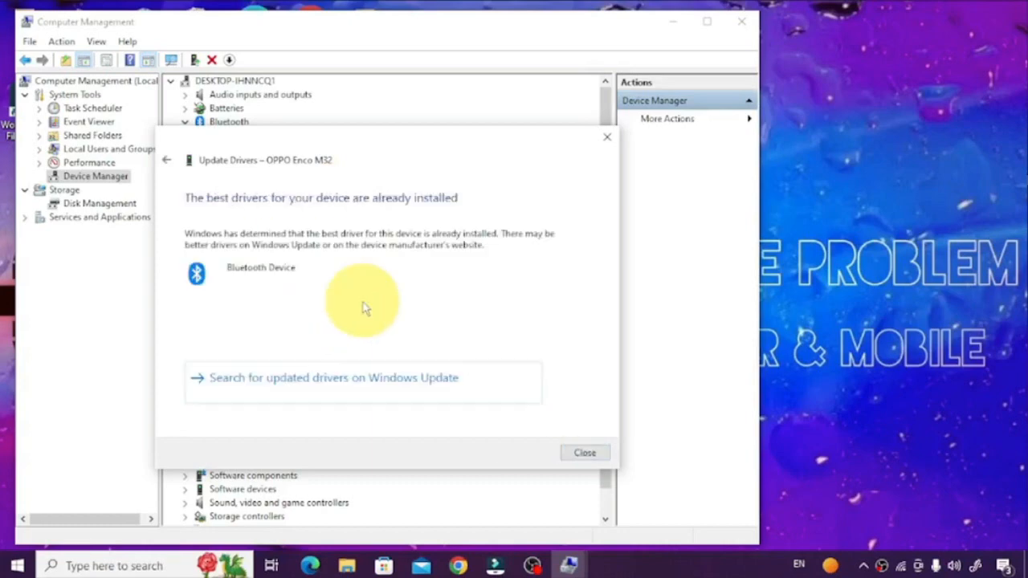
pyautogui.click(585, 452)
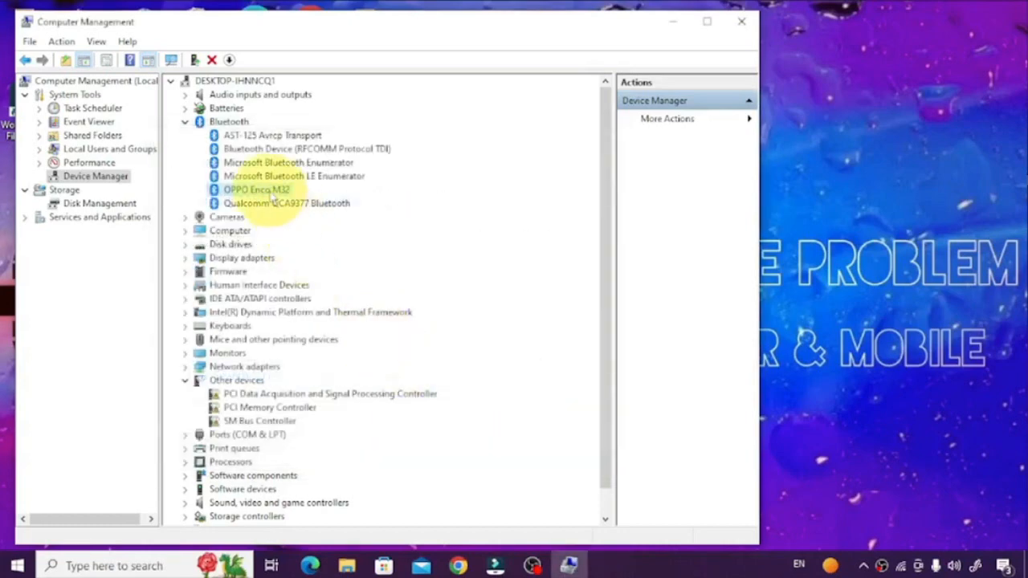
# Update the OPPO Enco M32 manually with the compatible Bluetooth Device driver from the computer's list of available drivers, and minimize Computer Management
pyautogui.rightClick(269, 191)
pyautogui.click(298, 202)
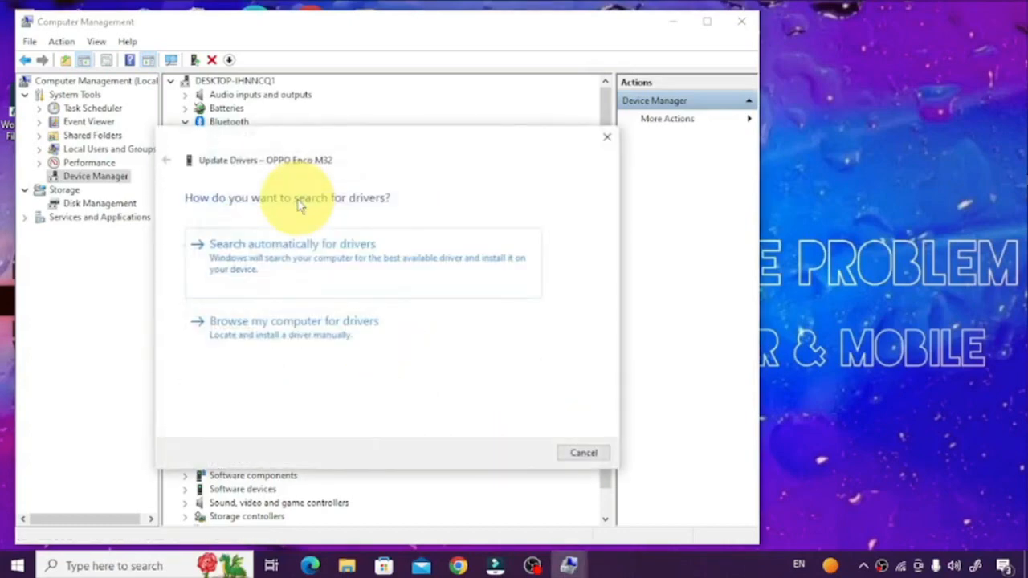
pyautogui.click(294, 325)
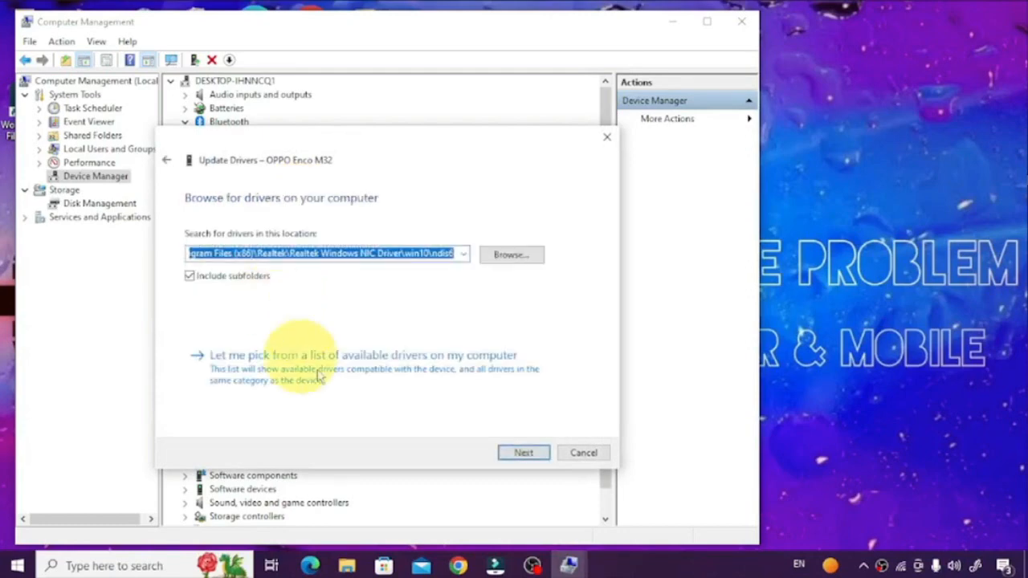
pyautogui.click(393, 371)
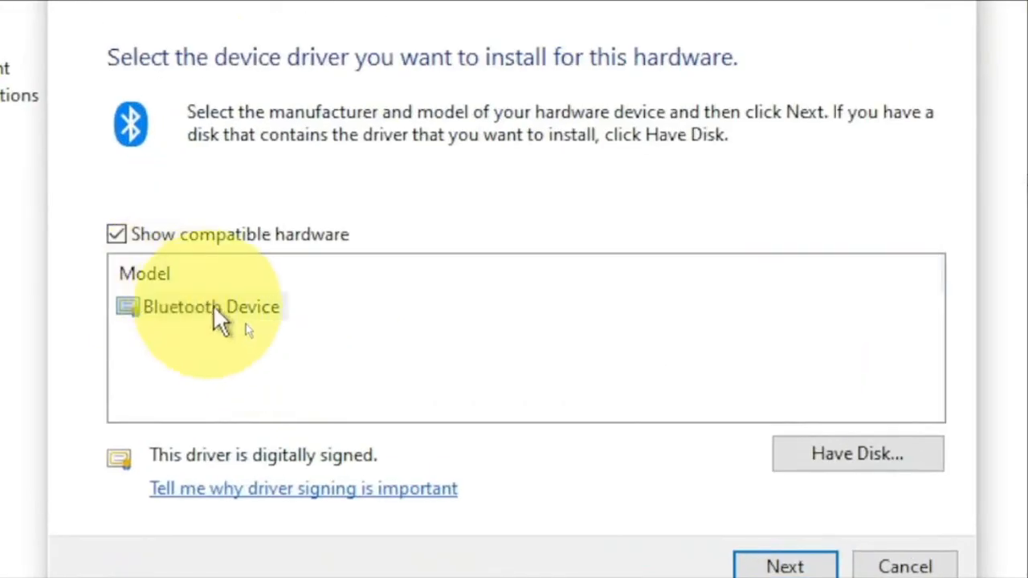
pyautogui.click(248, 326)
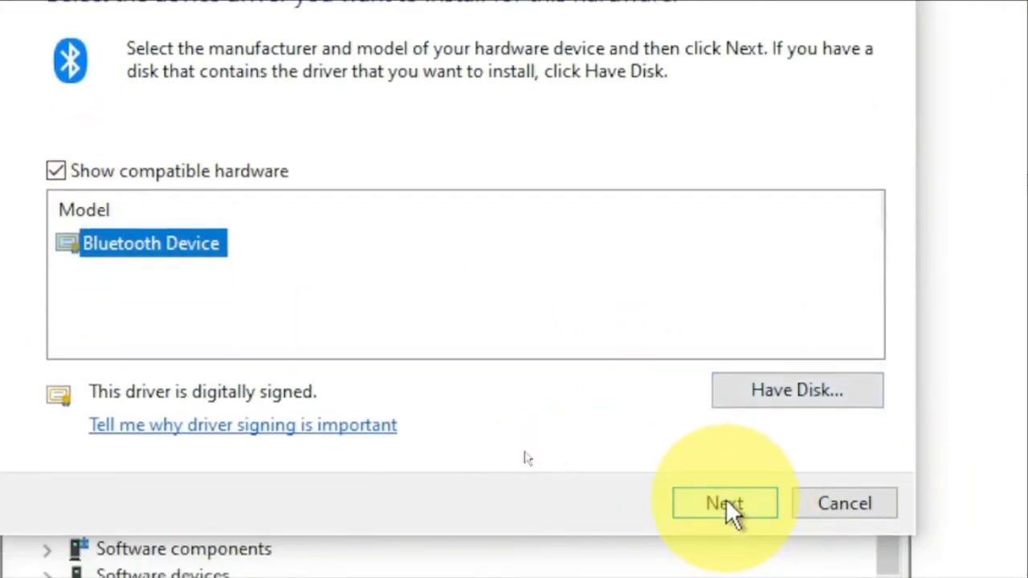
pyautogui.click(733, 569)
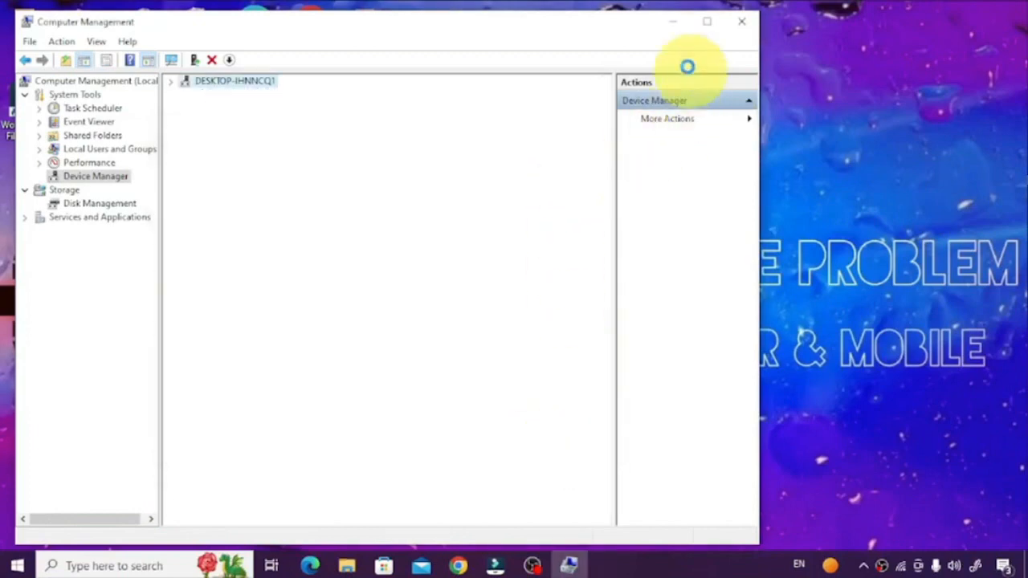
pyautogui.click(677, 28)
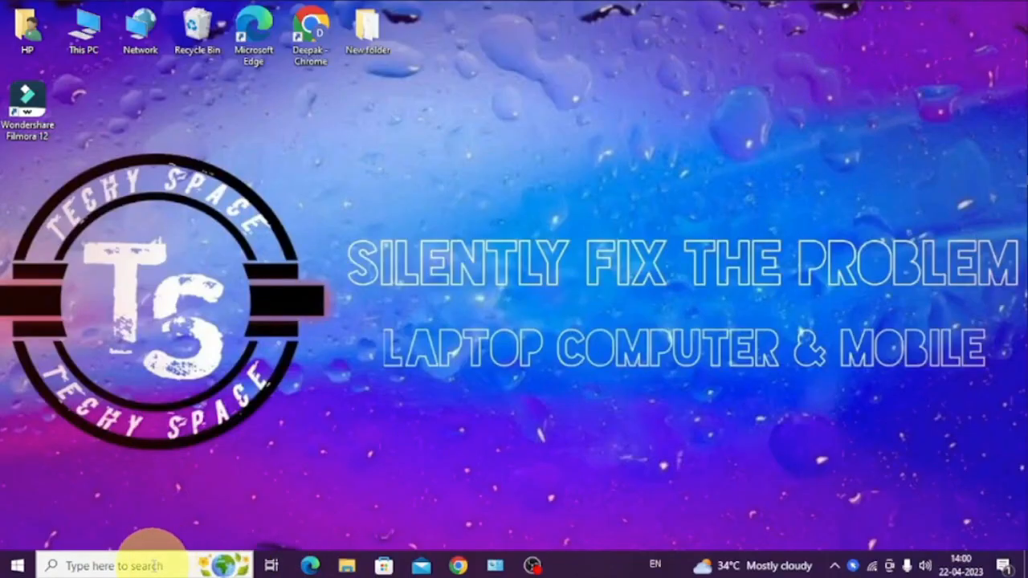
# Search Windows for "blu", open the Bluetooth and other devices settings, and connect the paired OPPO Enco M32 audio device
pyautogui.click(160, 565)
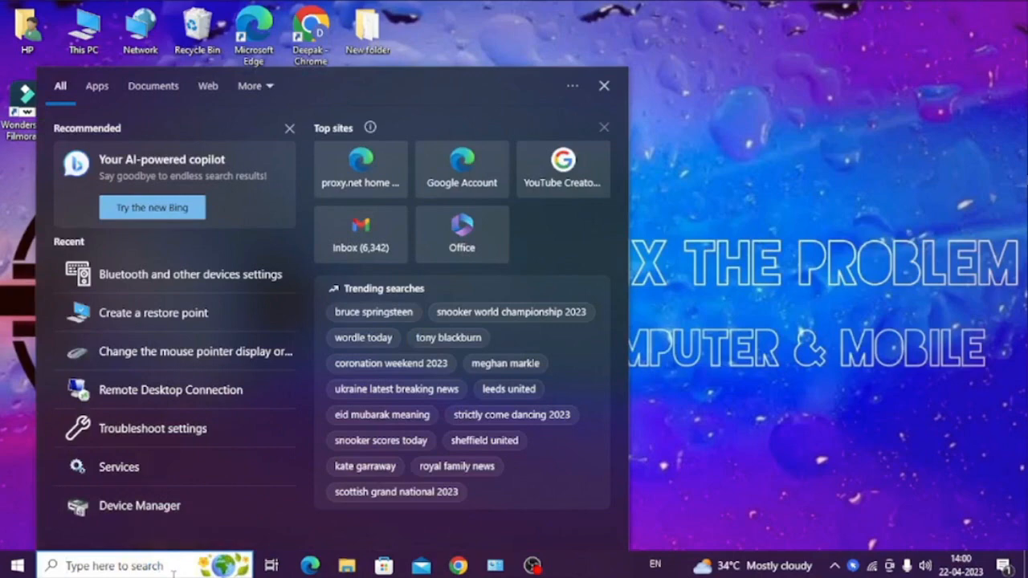
pyautogui.write('blu')
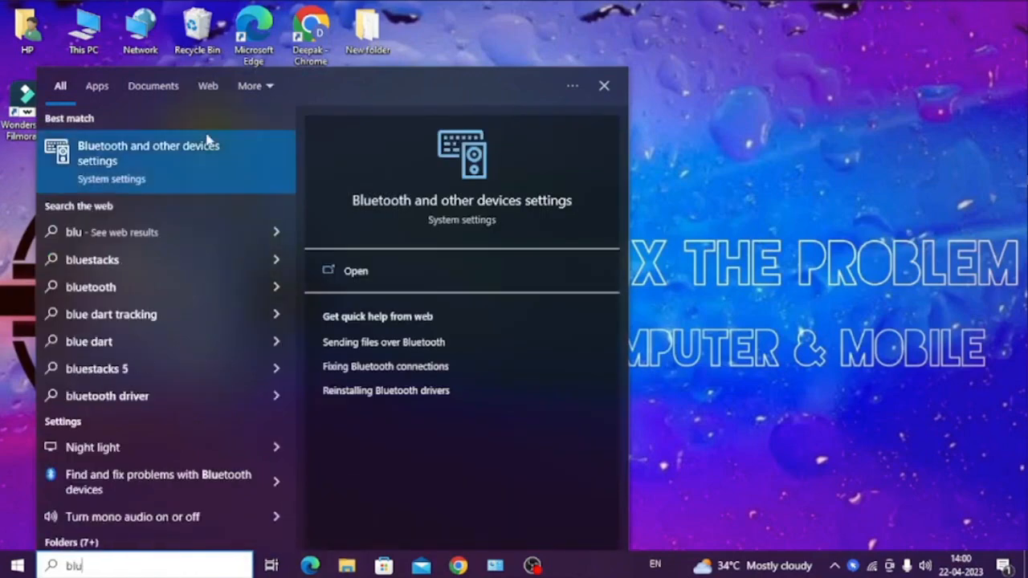
pyautogui.click(205, 151)
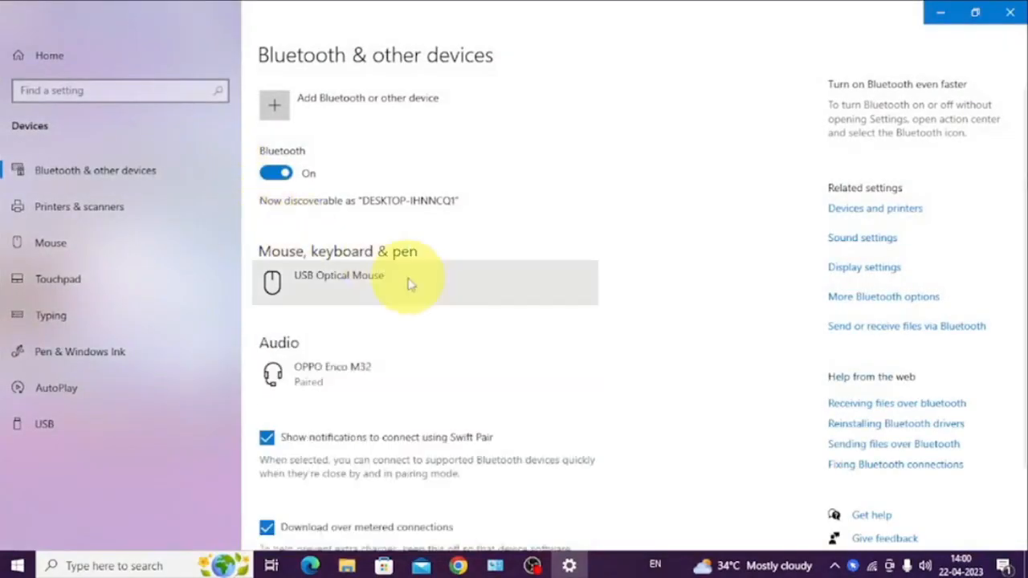
pyautogui.scroll(-2, 448, 287)
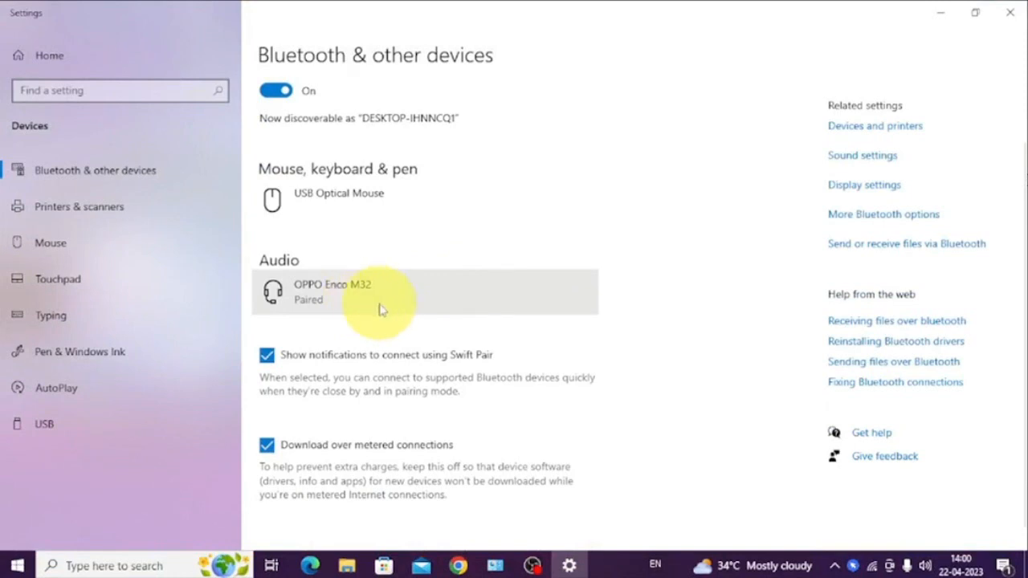
pyautogui.click(336, 308)
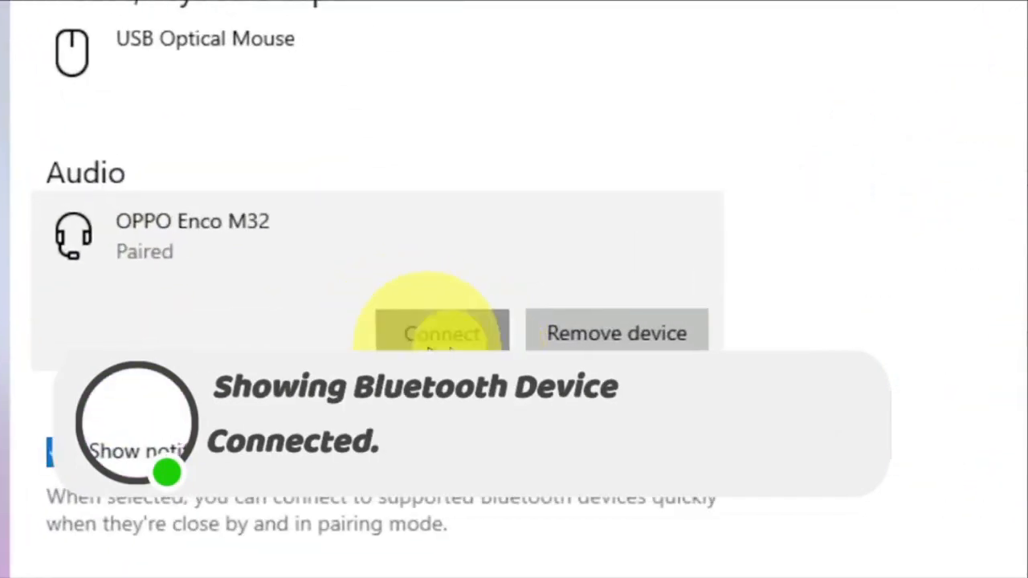
pyautogui.click(441, 332)
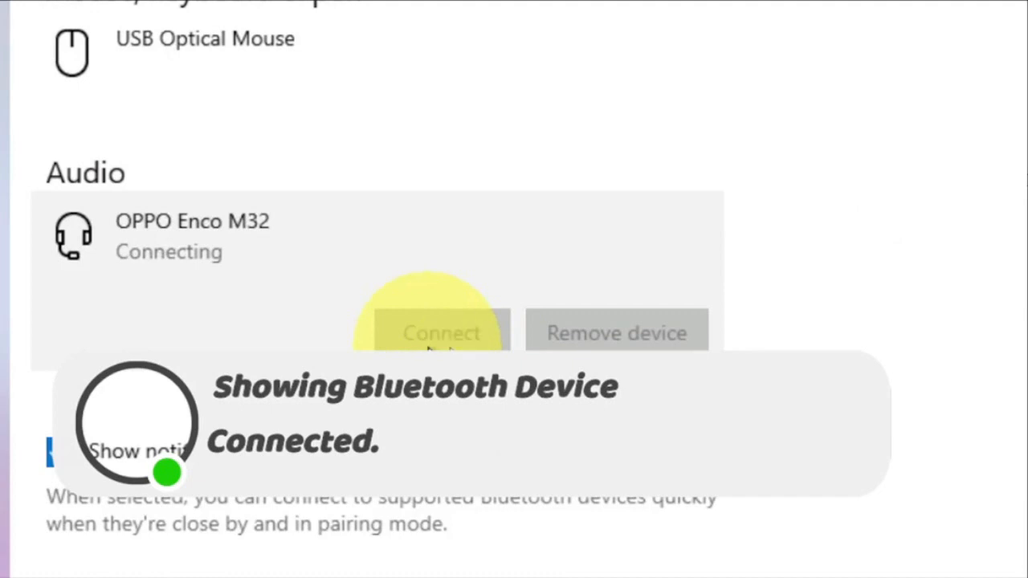